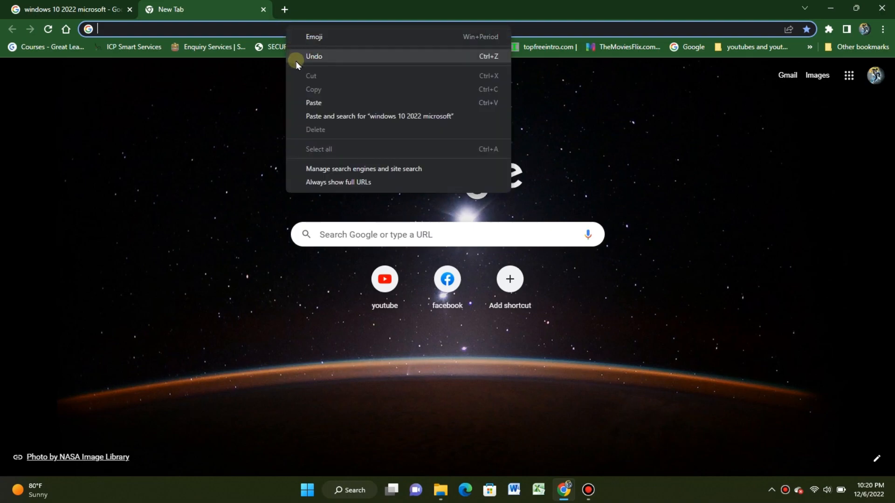
- Search Google for "windows 10 2022 microsoft" and open Microsoft's Download Windows 10 Disc Image page
click(305, 100)
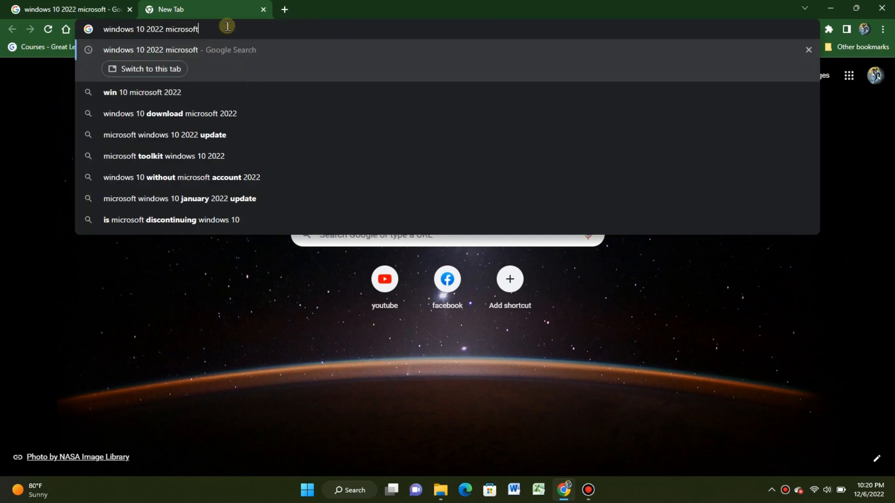
key(Return)
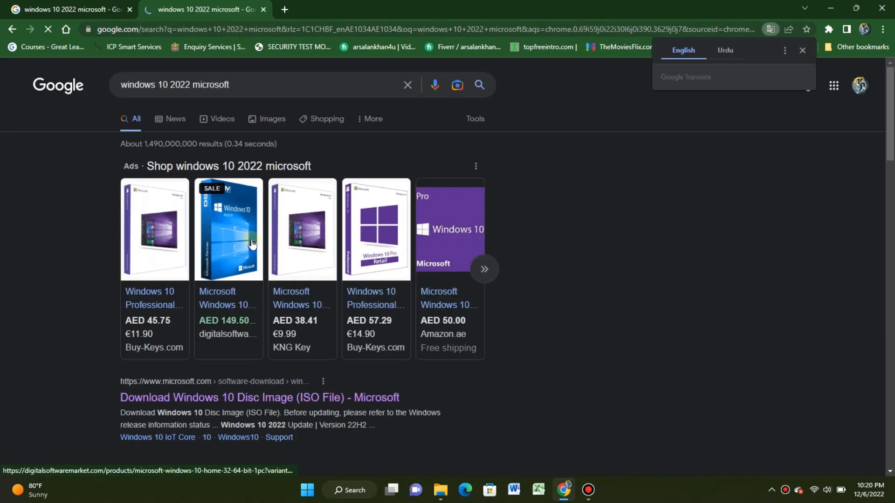
click(179, 399)
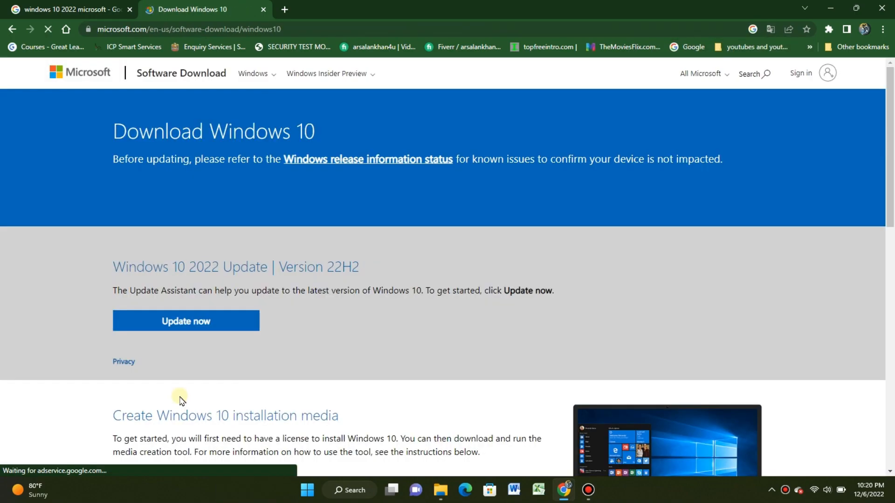
- Download the Windows 10 installation media tool, MediaCreationTool22H2.exe, from the Microsoft page
scroll(179, 396, down, 4)
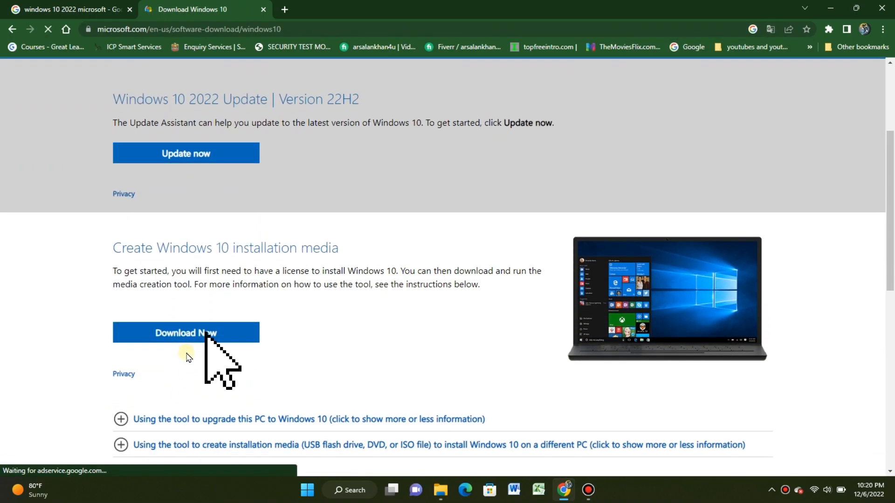
click(191, 339)
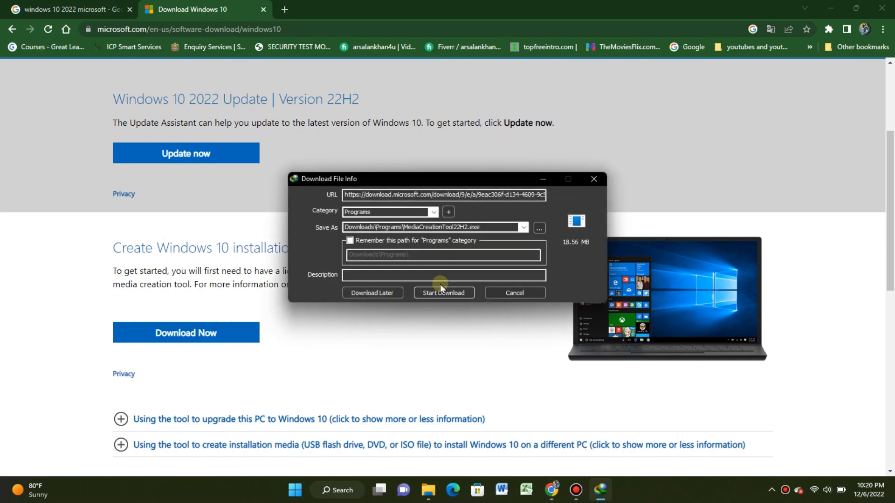
click(442, 294)
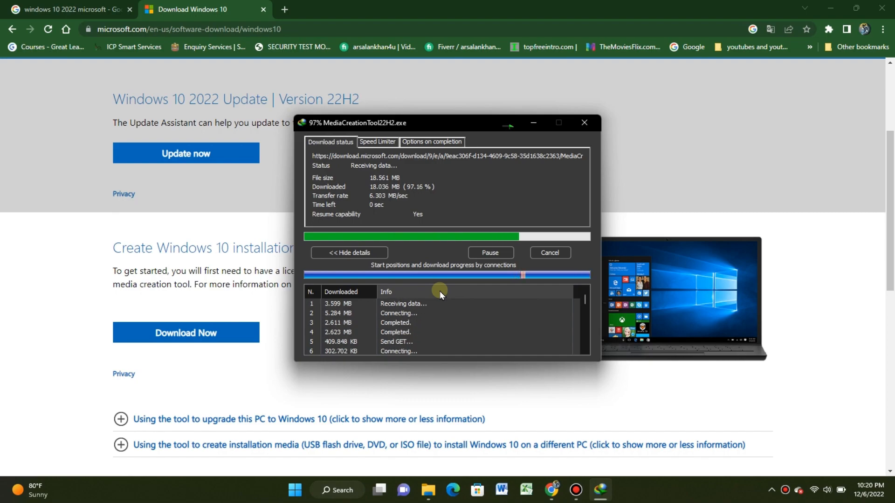
click(533, 279)
- Run MediaCreationTool22H2 from the Downloads folder in File Explorer
click(441, 491)
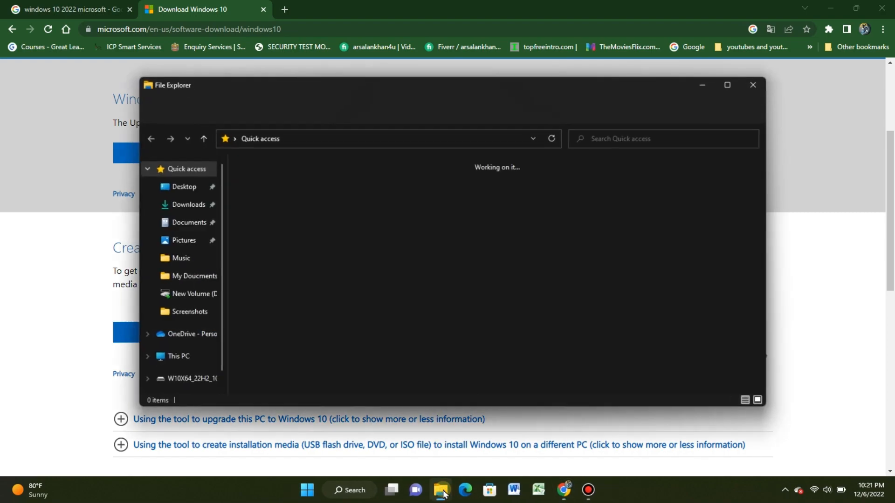
click(189, 210)
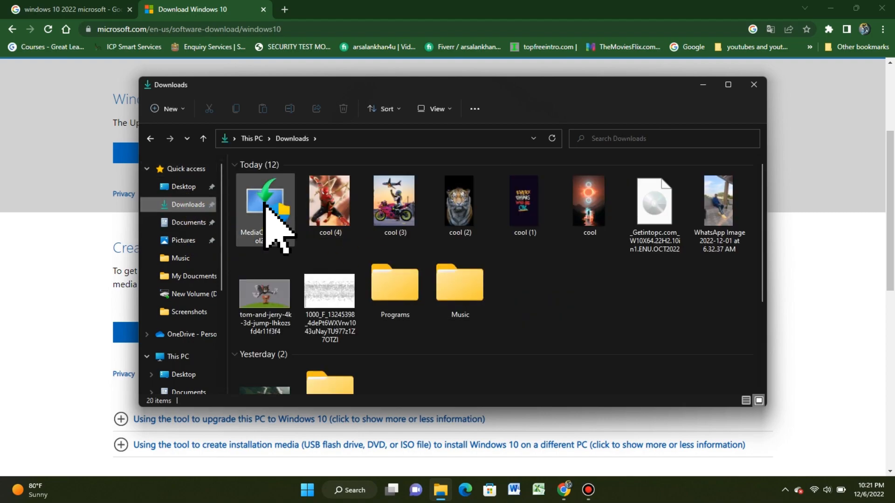
double_click(255, 219)
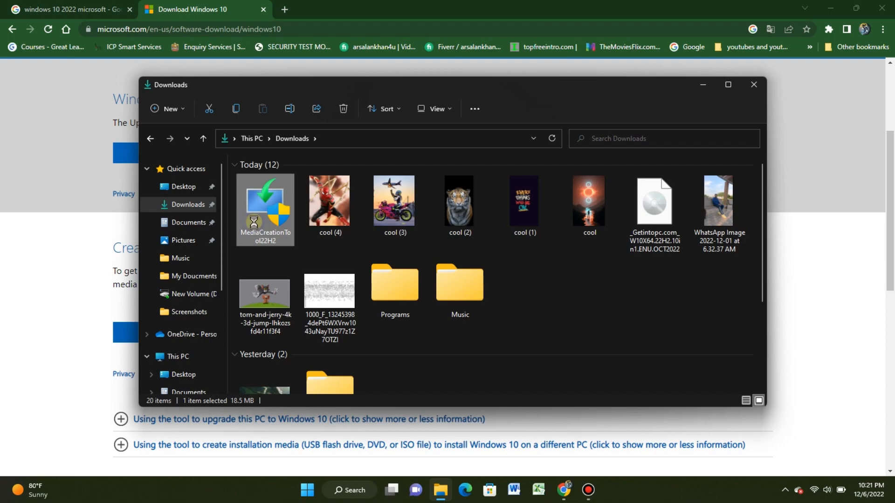
right_click(256, 243)
click(274, 259)
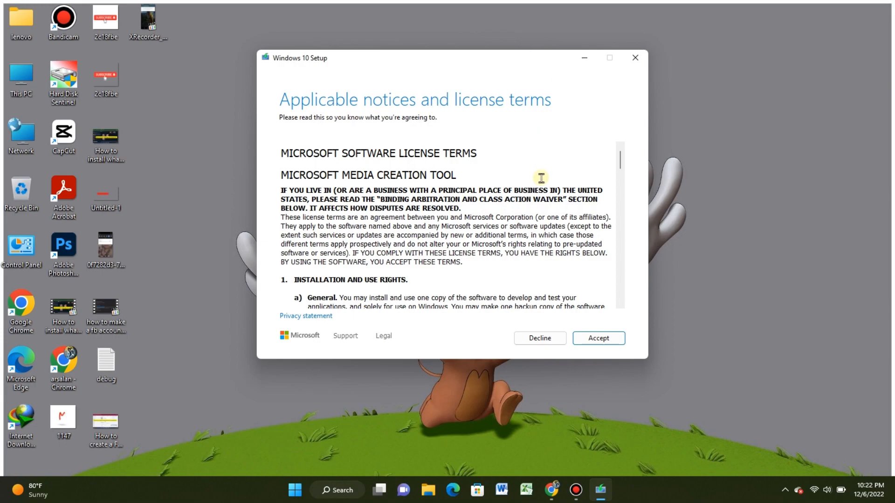
- Accept the license terms, choose to create installation media for another PC, and keep the recommended language, edition and architecture
click(601, 338)
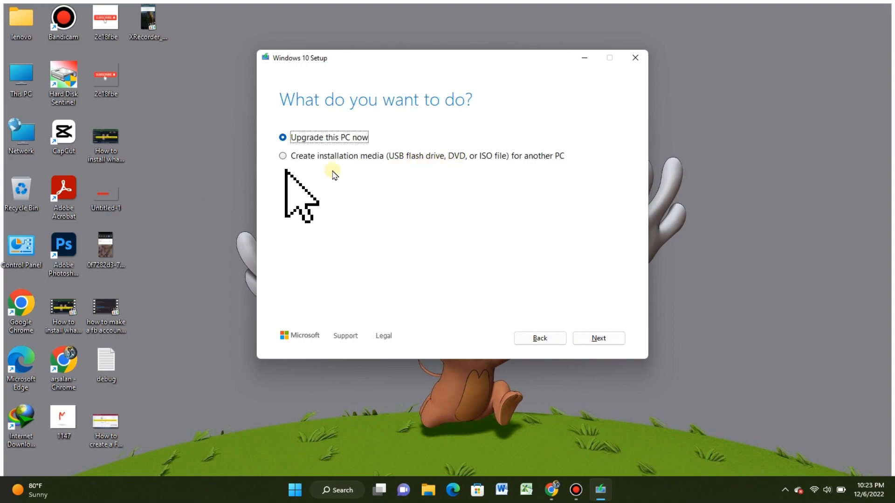
click(440, 160)
click(599, 341)
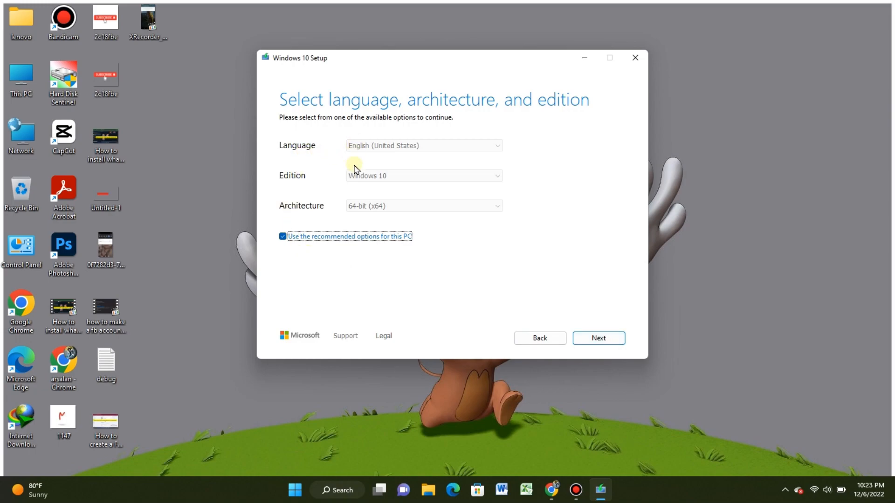
click(600, 339)
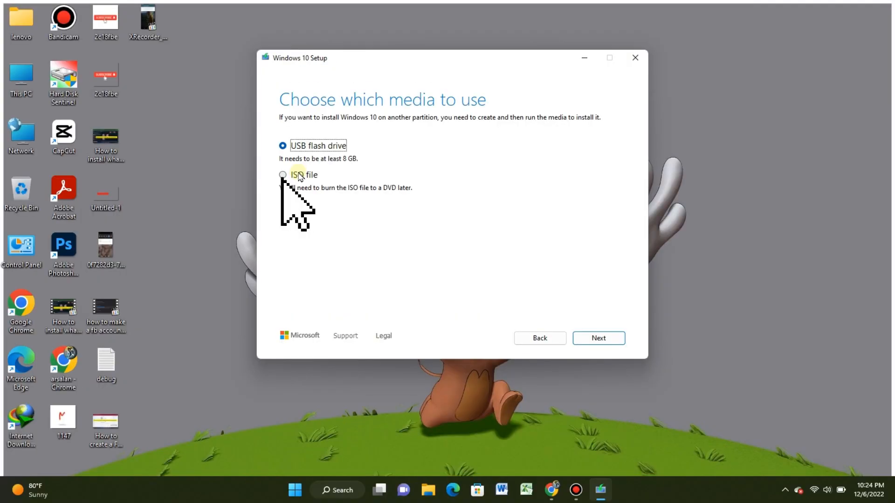
- Choose ISO file as the media and save it as Windows in the Downloads folder
click(299, 175)
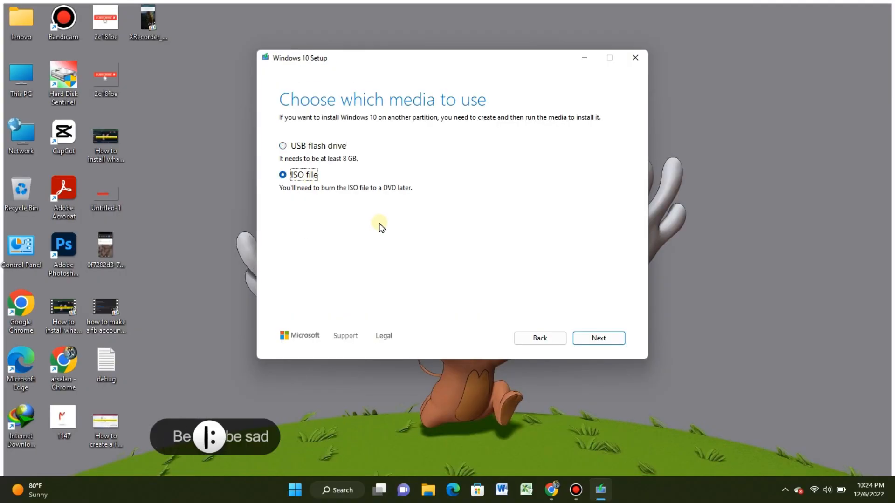
click(607, 338)
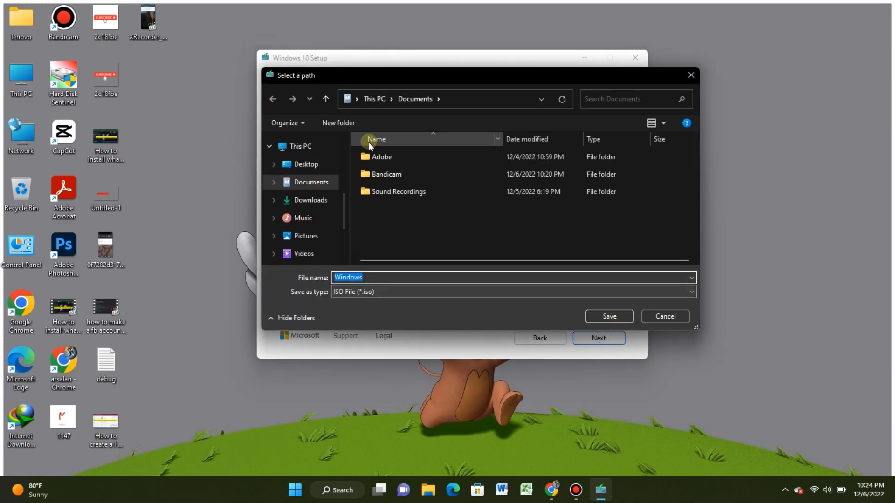
click(311, 200)
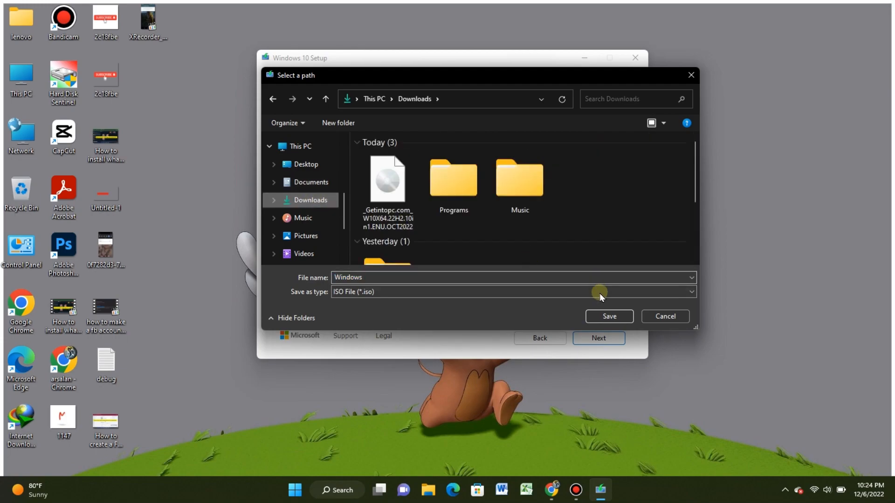
click(605, 316)
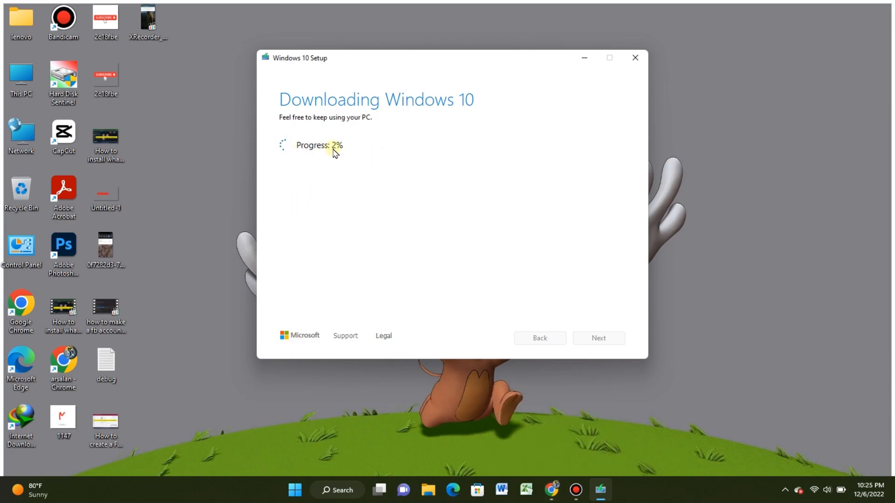
click(561, 487)
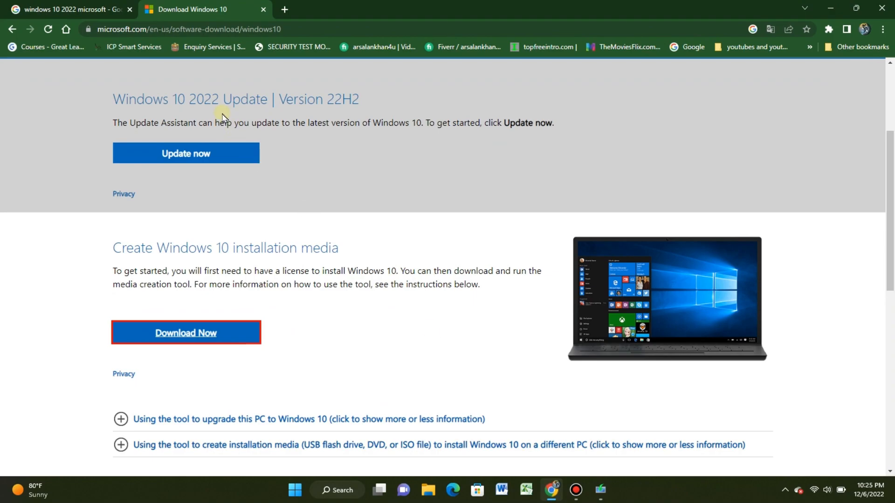
scroll(291, 161, up, 3)
click(89, 77)
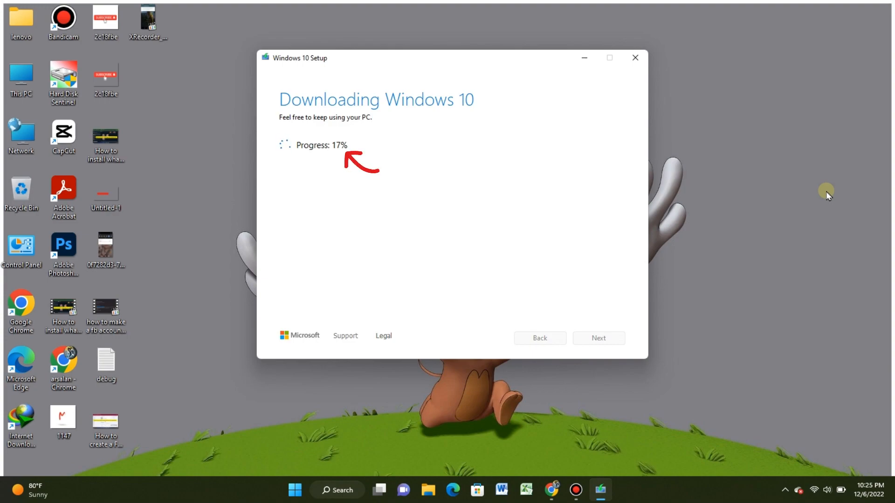
click(575, 489)
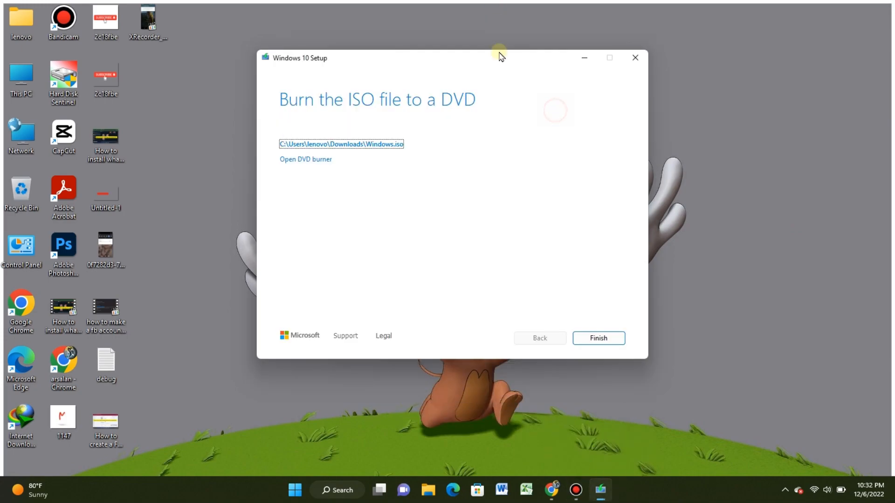
- Finish Windows 10 Setup and locate the Windows ISO file in the Downloads folder
click(603, 342)
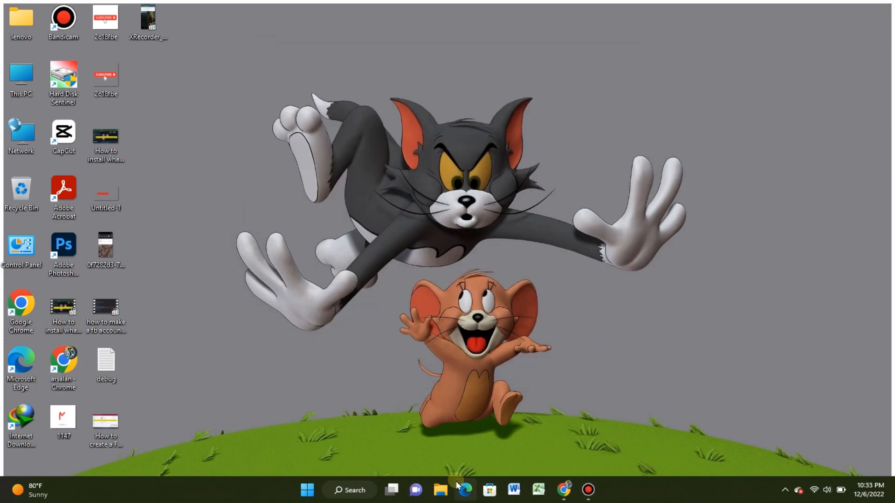
click(438, 490)
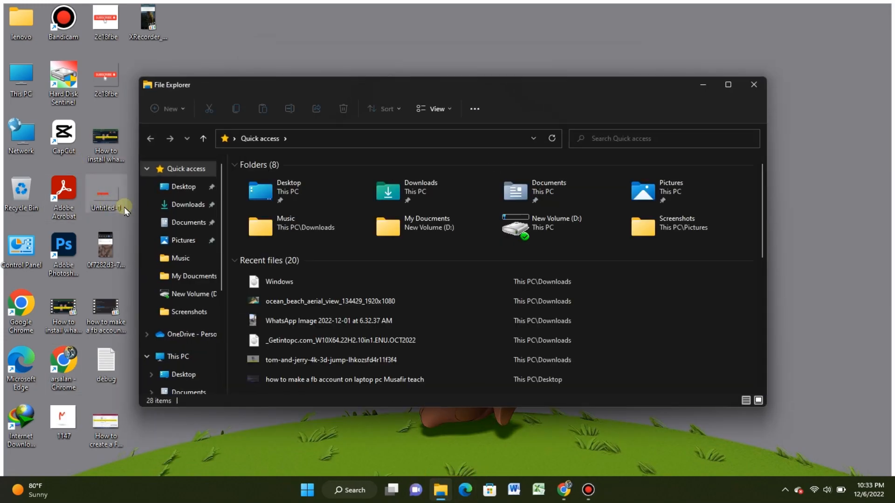
click(182, 210)
click(265, 205)
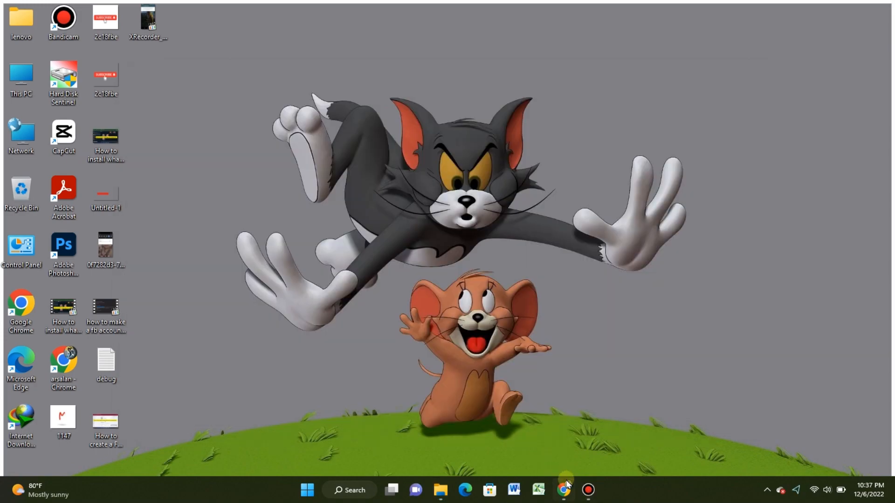
- Switch to Chrome, search for "rufus download" and open the official rufus.ie site
click(564, 489)
click(274, 27)
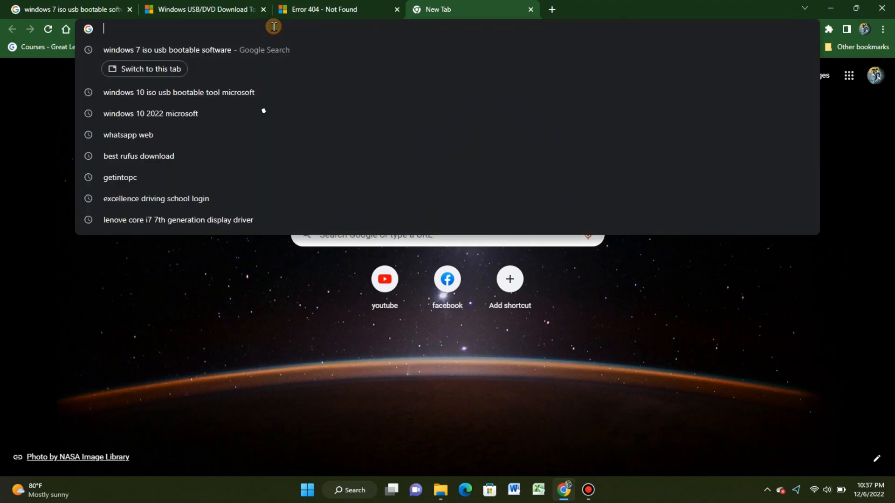
text(rufus)
key(Down)
key(Down)
key(Return)
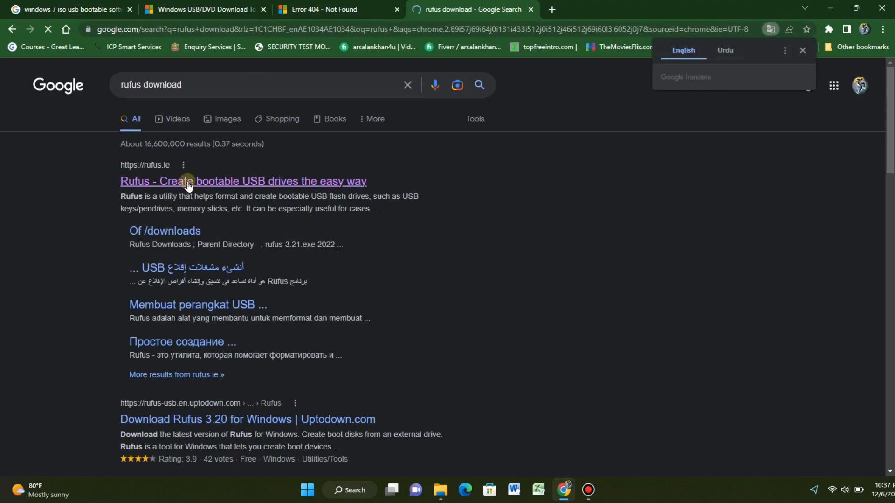
click(188, 183)
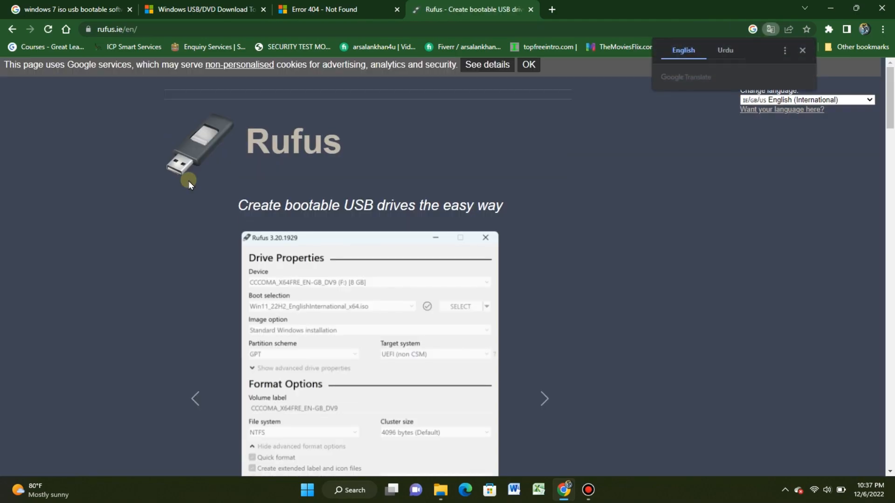
- Download Rufus 3.21 from the site's Download section
scroll(381, 278, down, 5)
scroll(381, 279, down, 4)
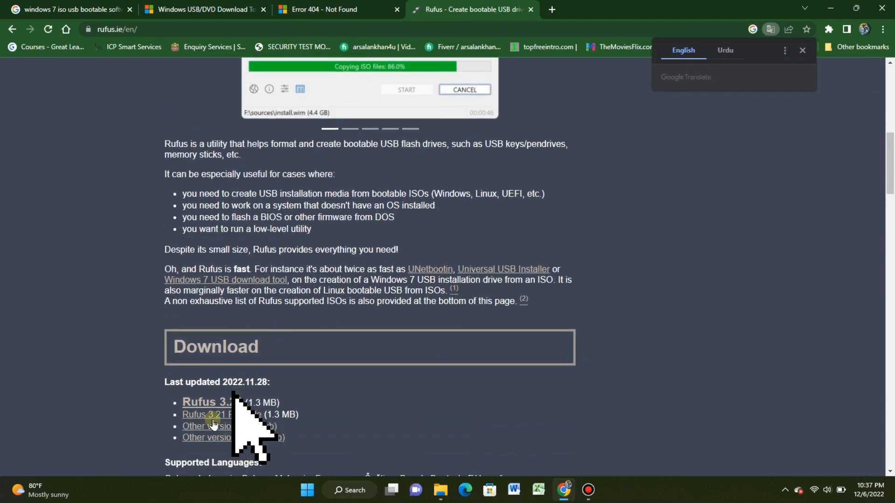
click(223, 407)
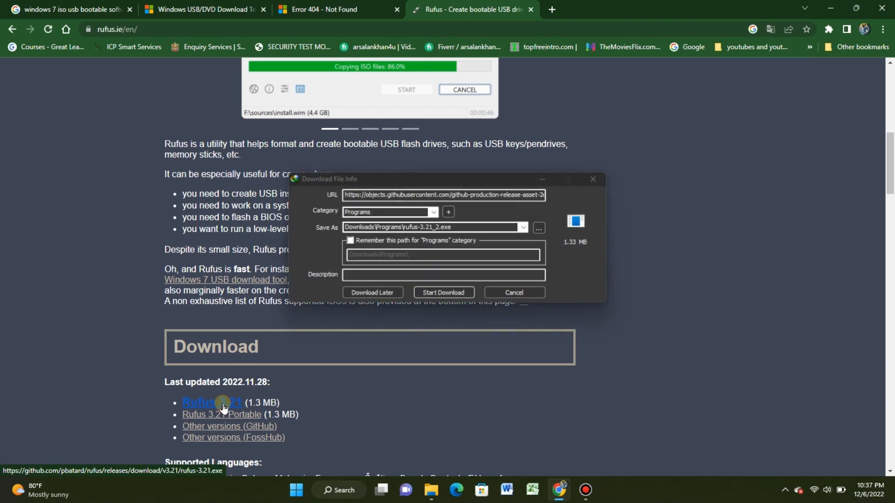
click(458, 296)
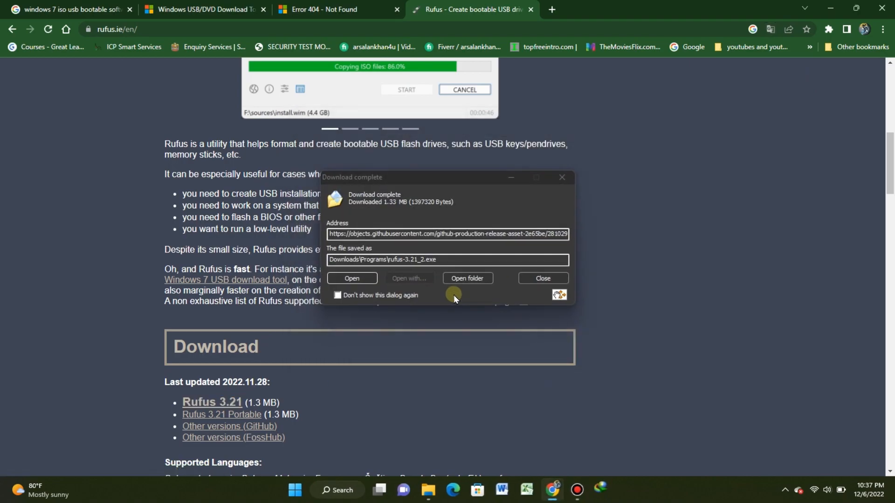
- Launch rufus-3.21_2 from the Downloads folder
click(478, 278)
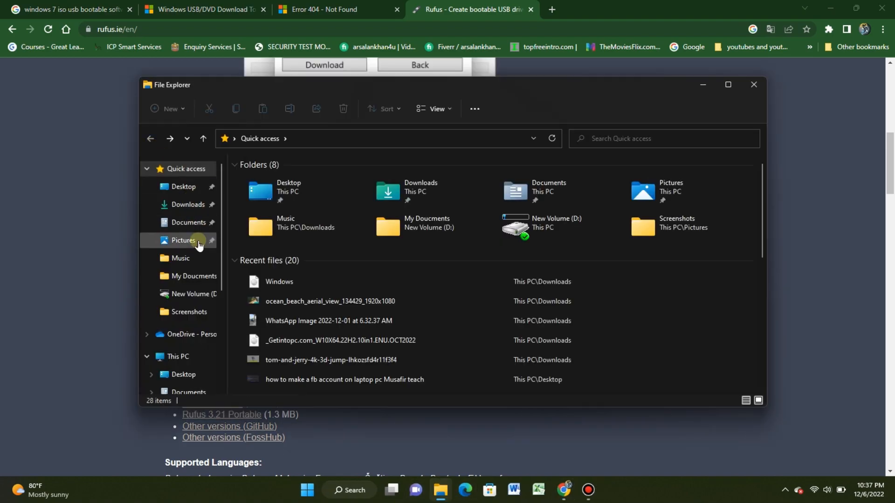
click(188, 206)
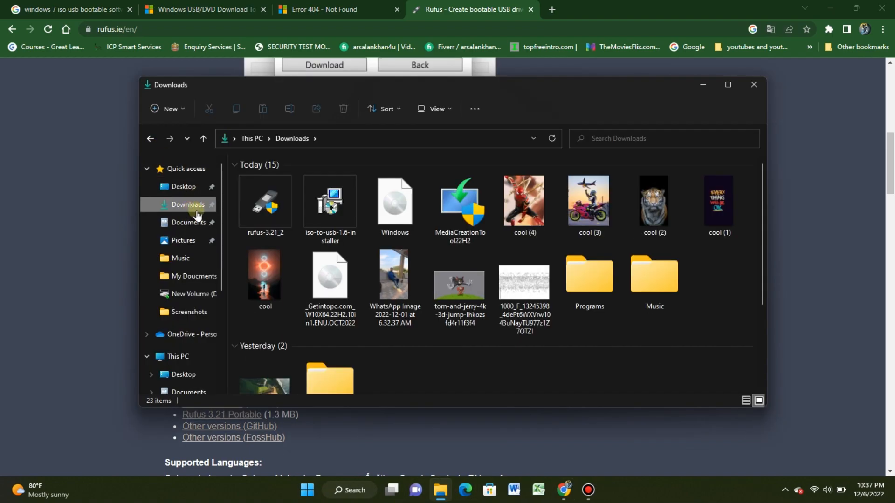
double_click(269, 224)
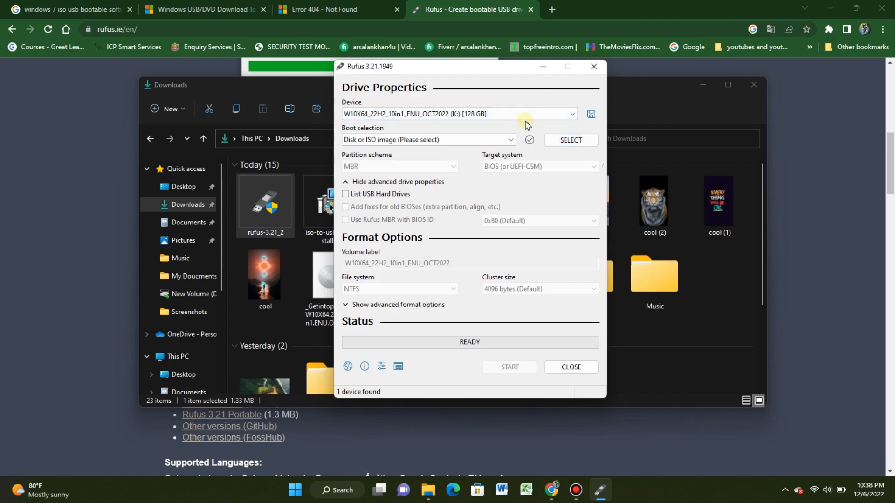
- Load the Windows ISO from the Downloads folder as the boot selection in Rufus
click(573, 142)
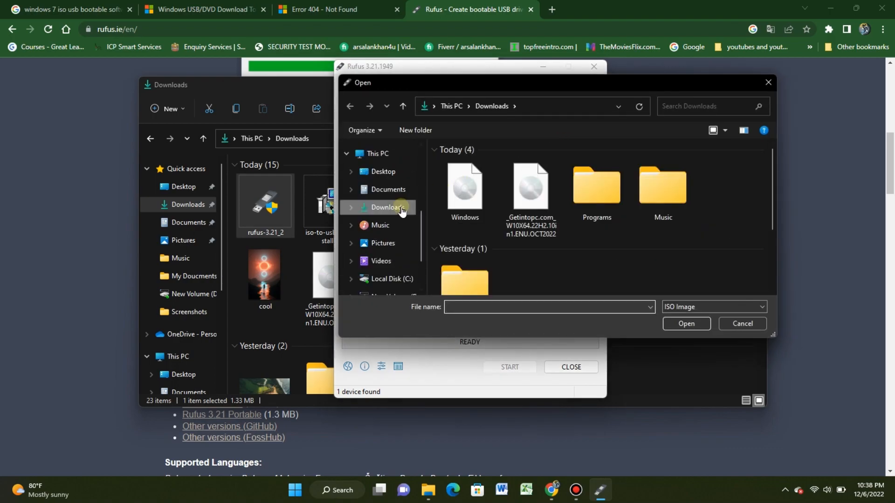
click(472, 209)
click(690, 322)
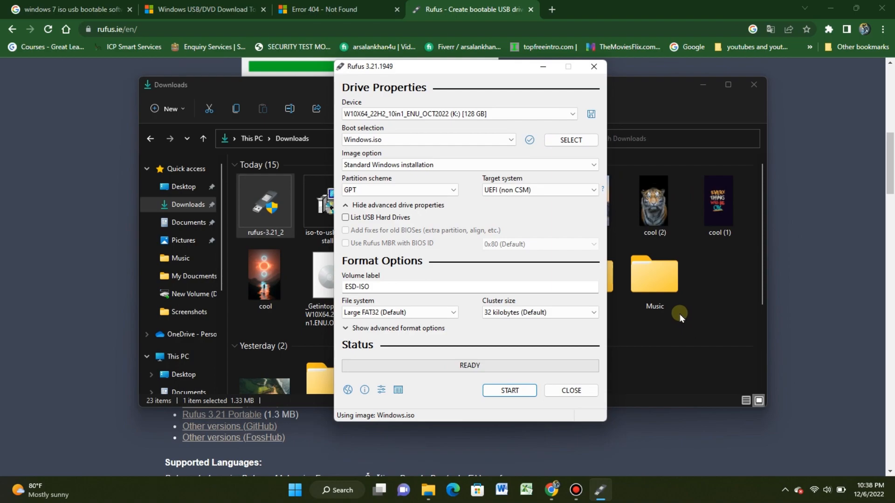
- Set the partition scheme to MBR and start writing the USB drive, accepting the preset Windows customization options and the data erasure
click(381, 192)
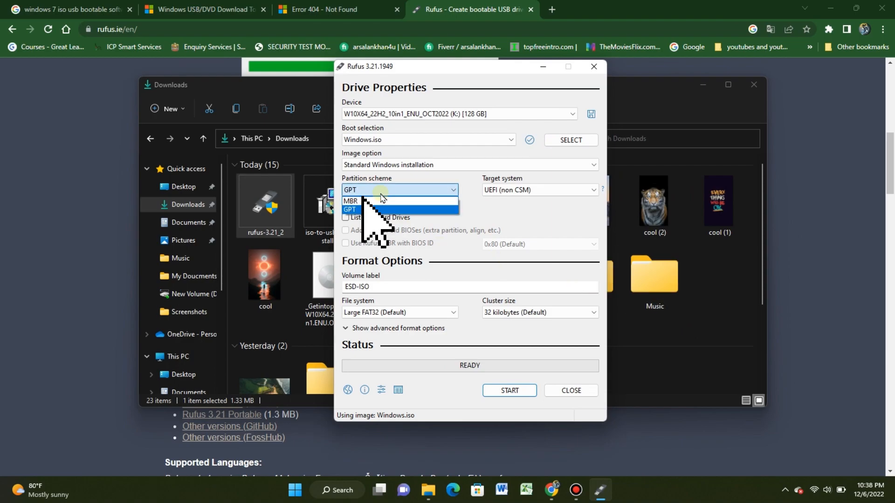
click(380, 204)
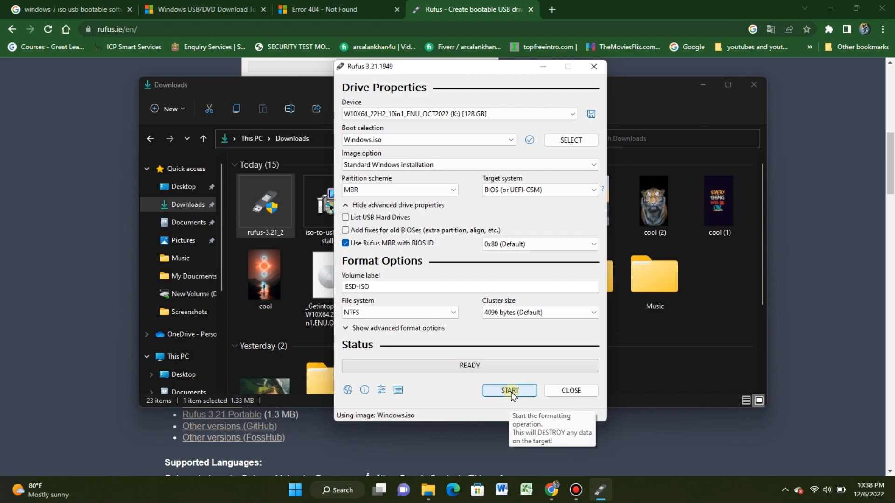
click(511, 391)
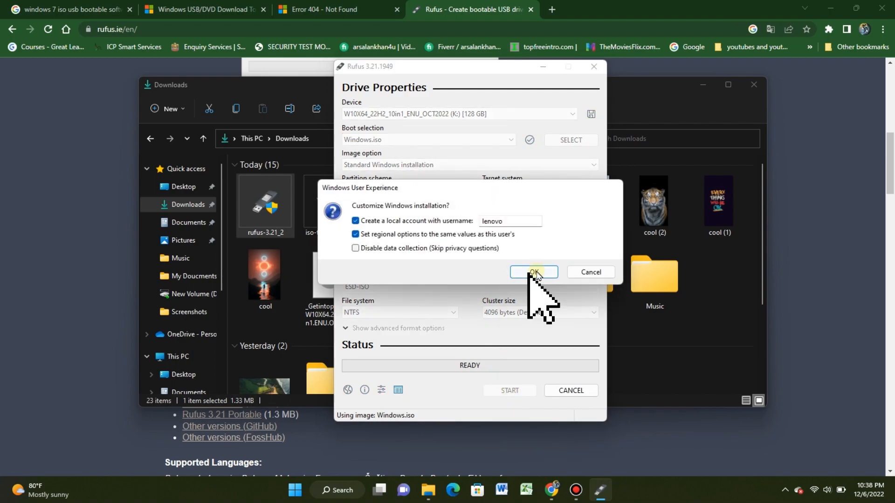
click(533, 272)
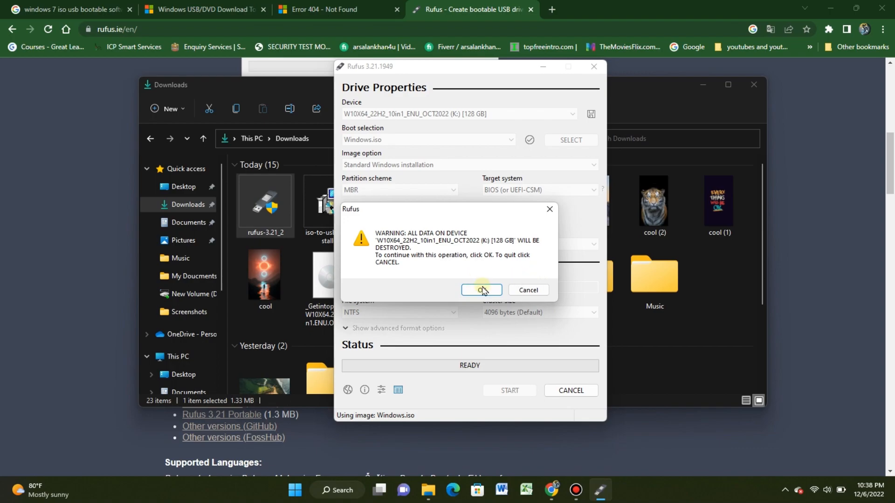
click(478, 288)
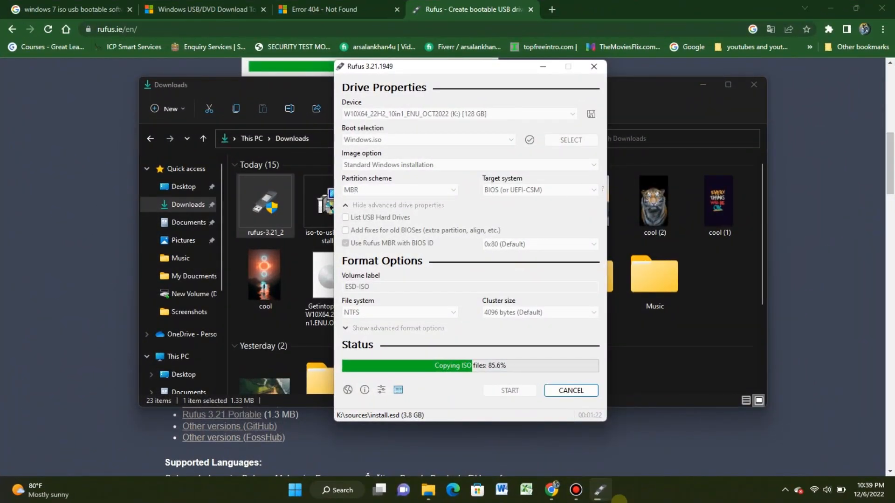
click(583, 492)
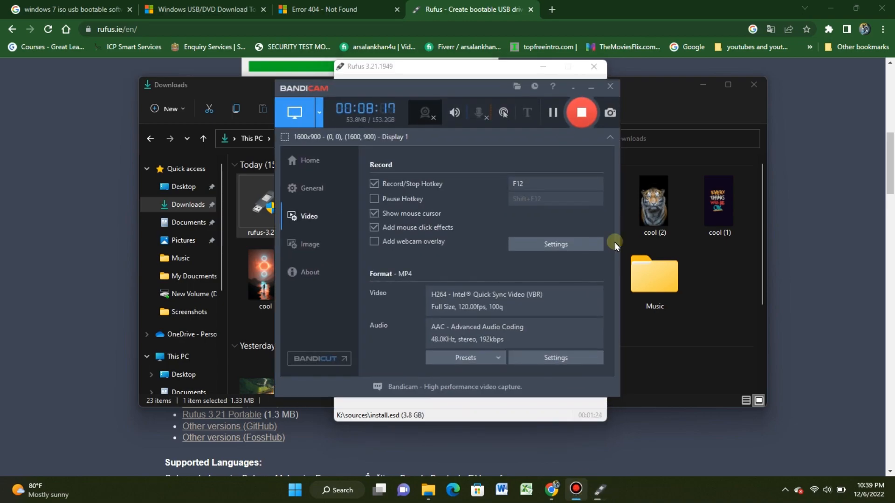
click(552, 114)
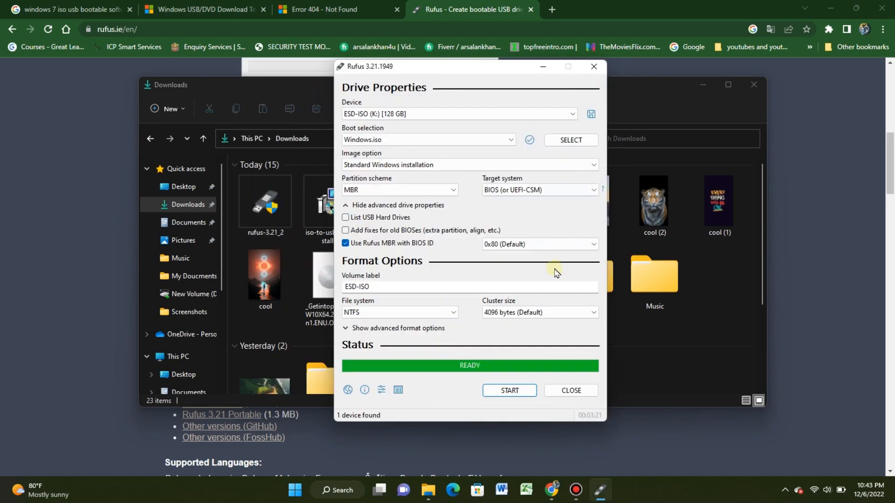
- Close Rufus, switch to File Explorer and refresh This PC to check for the ESD-ISO USB drive
click(566, 393)
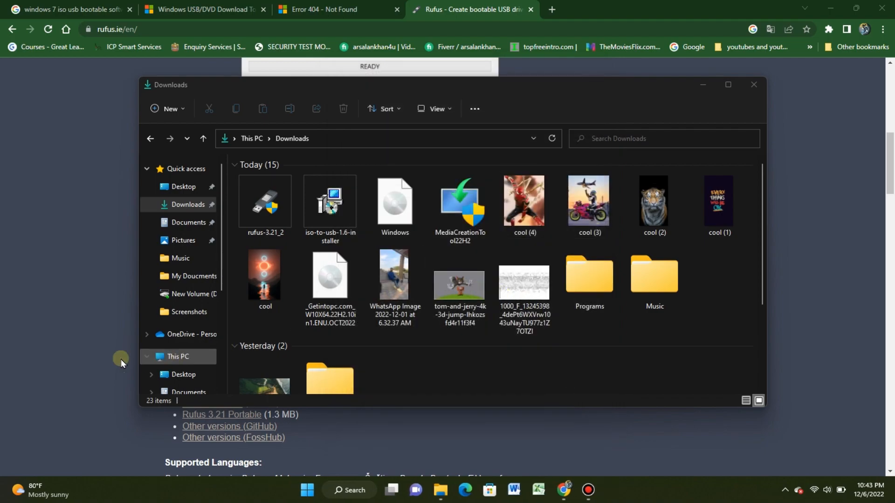
click(178, 357)
click(552, 139)
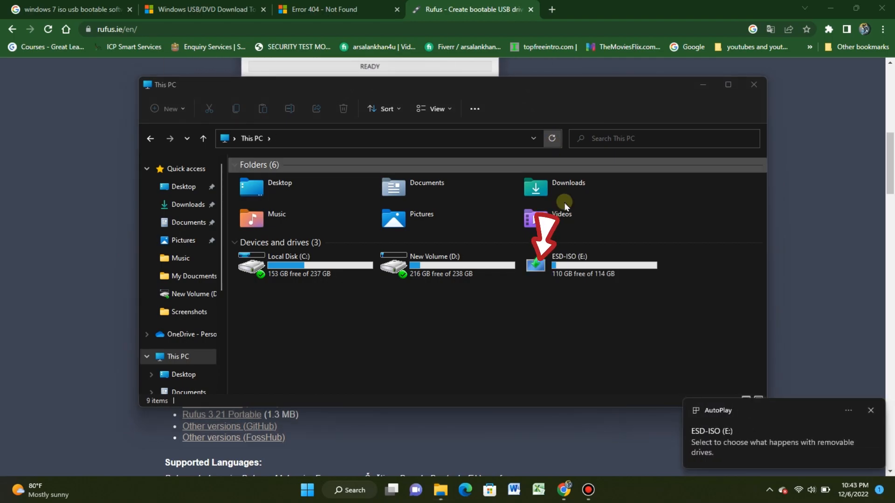
right_click(570, 309)
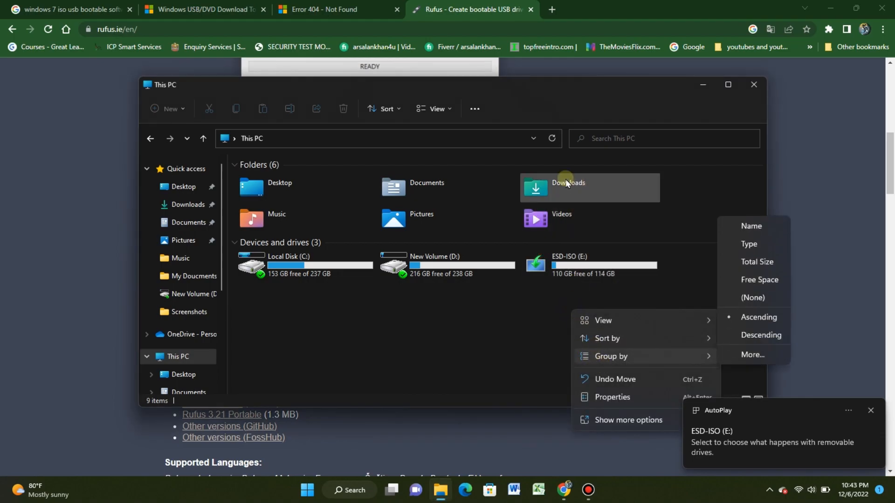
click(552, 138)
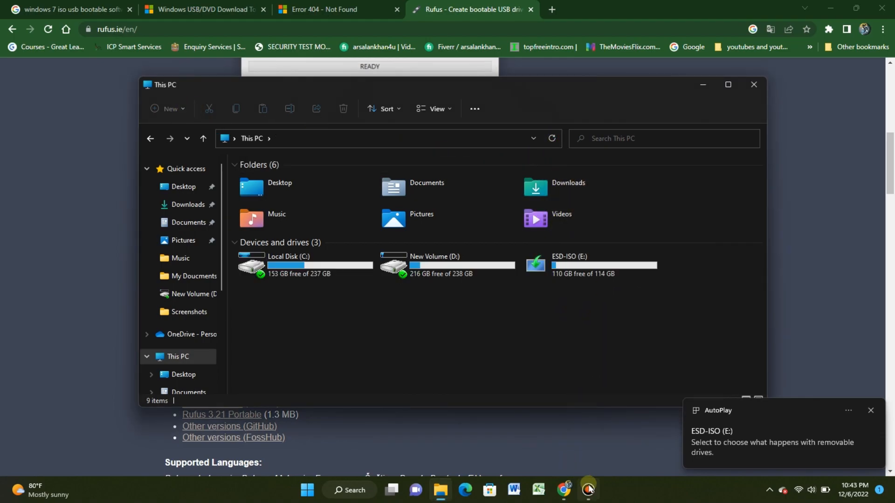